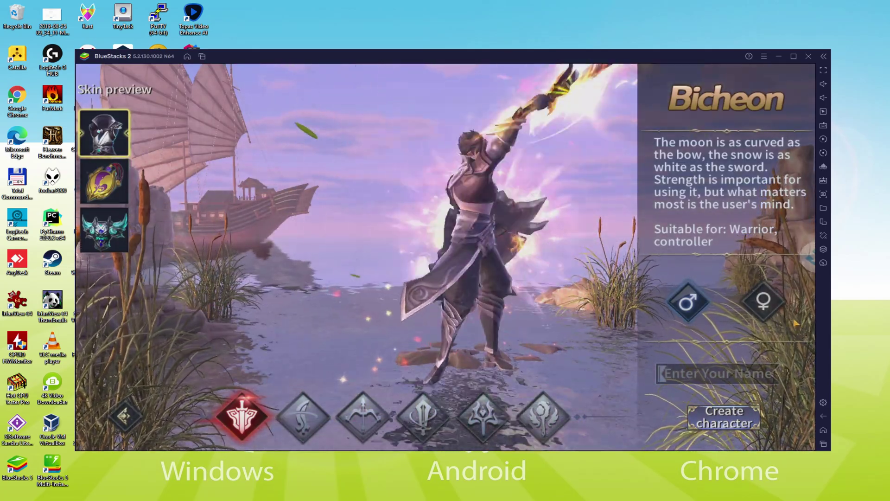
Preview the Bicheon male model's golden and cyan-winged armour skins, then switch back to the female model.
{"action": "left_click", "coordinate": [768, 303]}
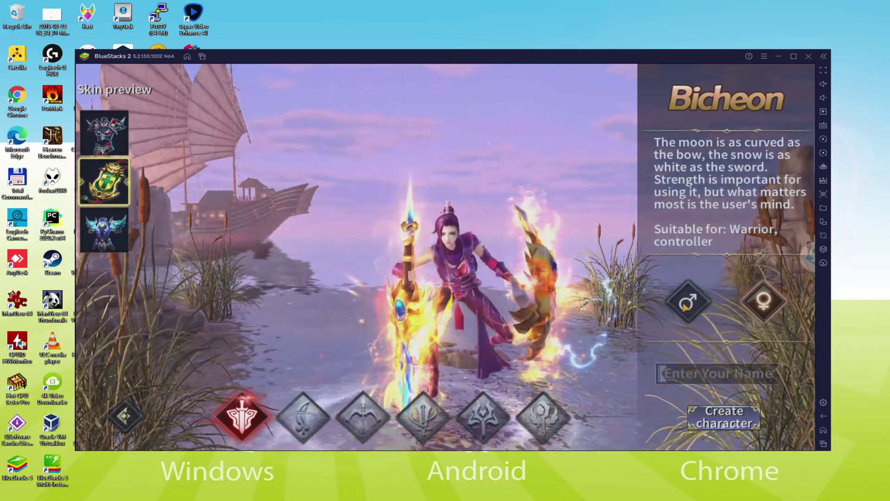
{"action": "left_click", "coordinate": [686, 302]}
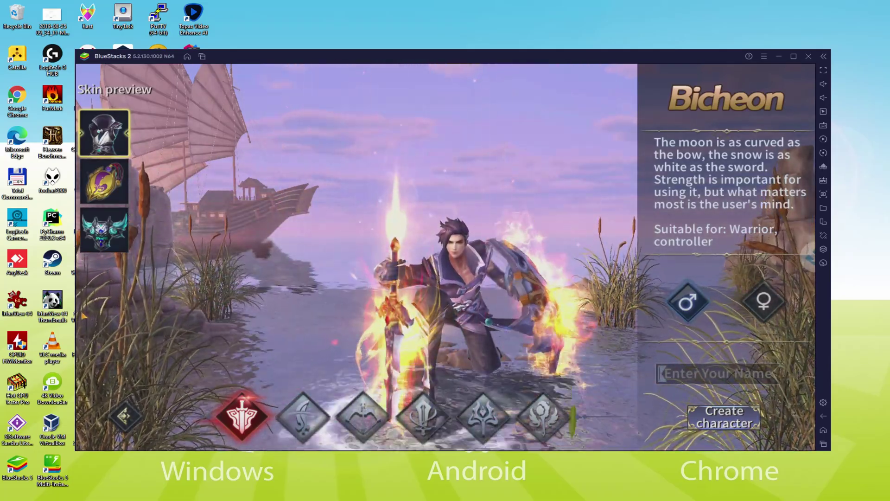
{"action": "left_click", "coordinate": [111, 195]}
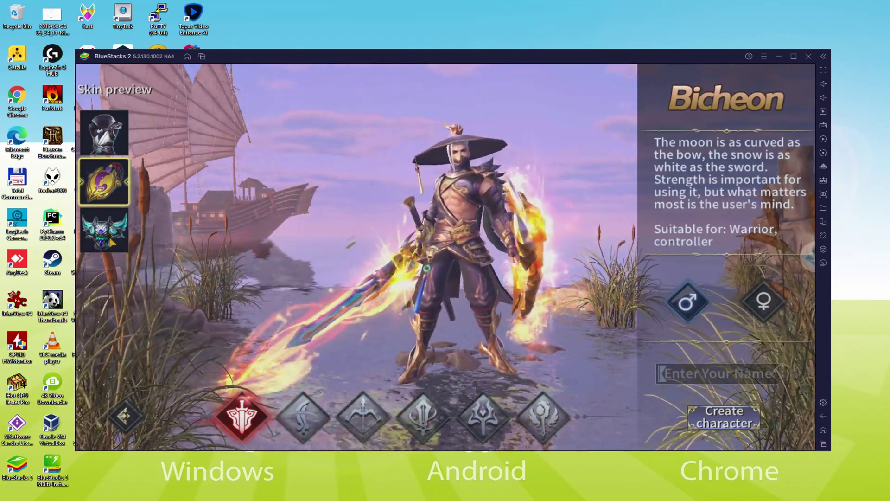
{"action": "left_click", "coordinate": [111, 241]}
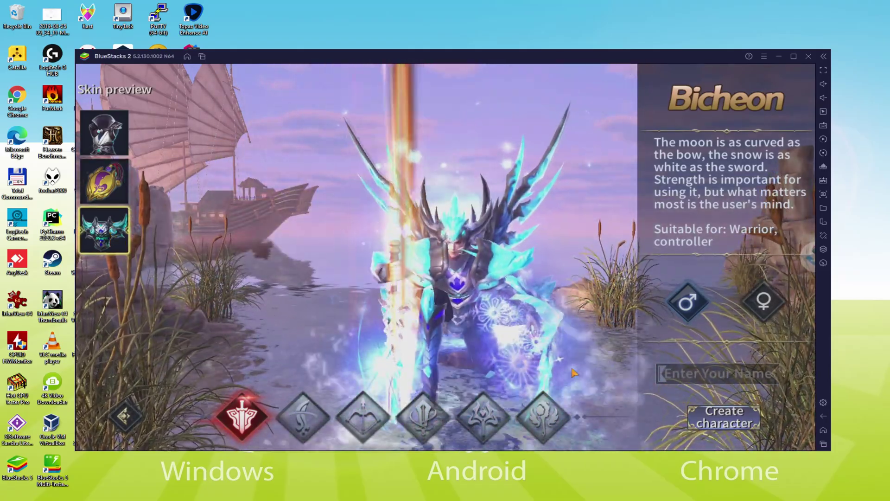
{"action": "left_click", "coordinate": [761, 310]}
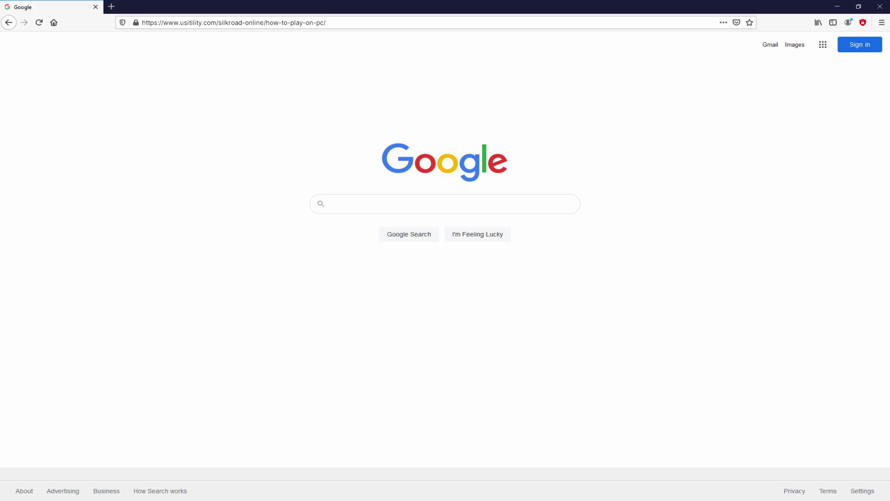
Load the Usitility Silkroad Online article and scroll down to its Download Game on PC section.
{"action": "key", "text": "Return"}
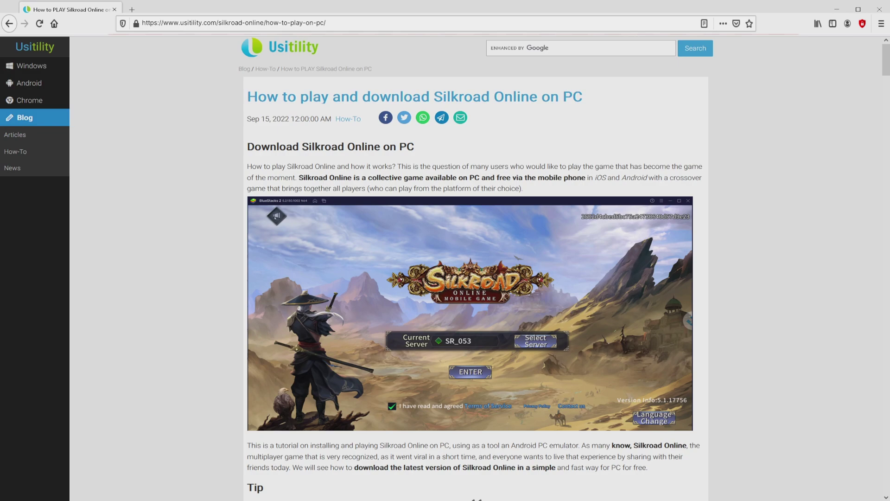
{"action": "scroll", "coordinate": [473, 264], "scroll_direction": "down", "scroll_amount": 4}
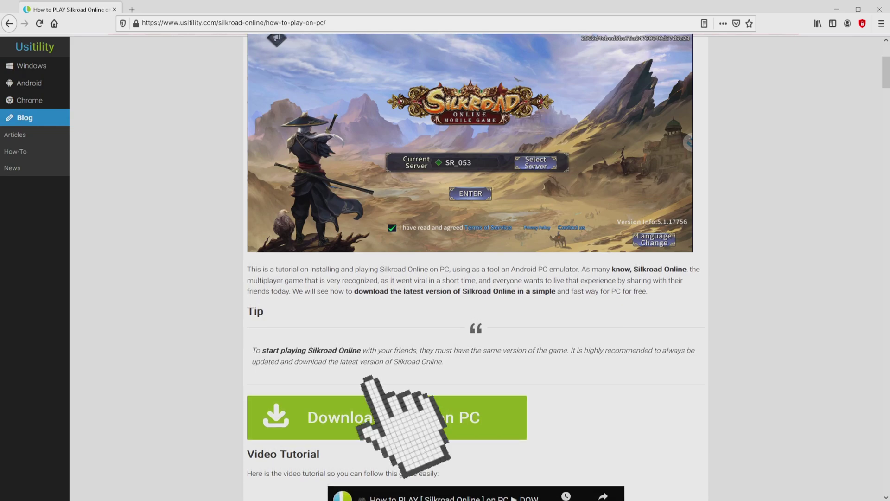
Go to the Silkroad Online PC download page and download the BlueStacks installer.
{"action": "left_click", "coordinate": [387, 417]}
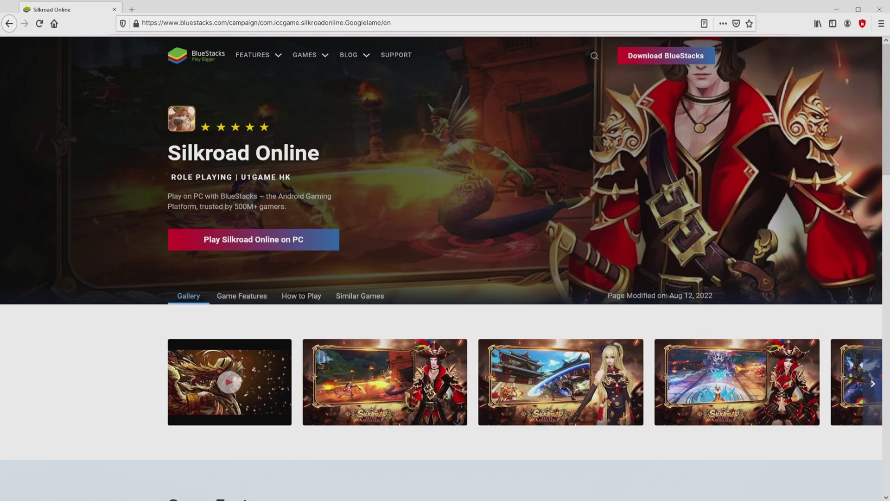
{"action": "scroll", "coordinate": [445, 269], "scroll_direction": "down", "scroll_amount": 20}
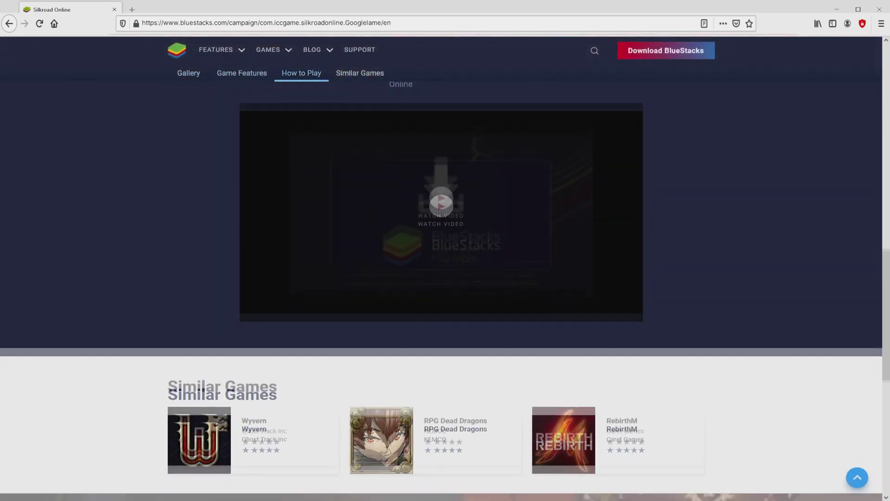
{"action": "scroll", "coordinate": [445, 269], "scroll_direction": "up", "scroll_amount": 15}
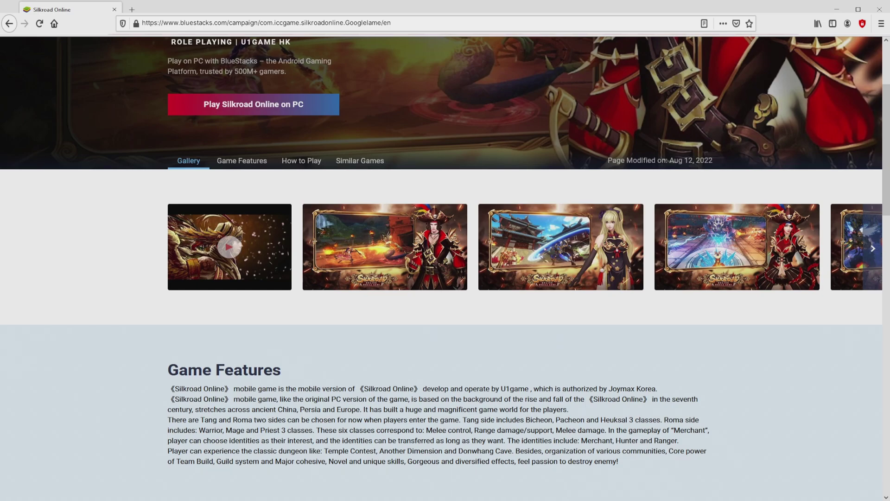
{"action": "scroll", "coordinate": [445, 269], "scroll_direction": "up", "scroll_amount": 3}
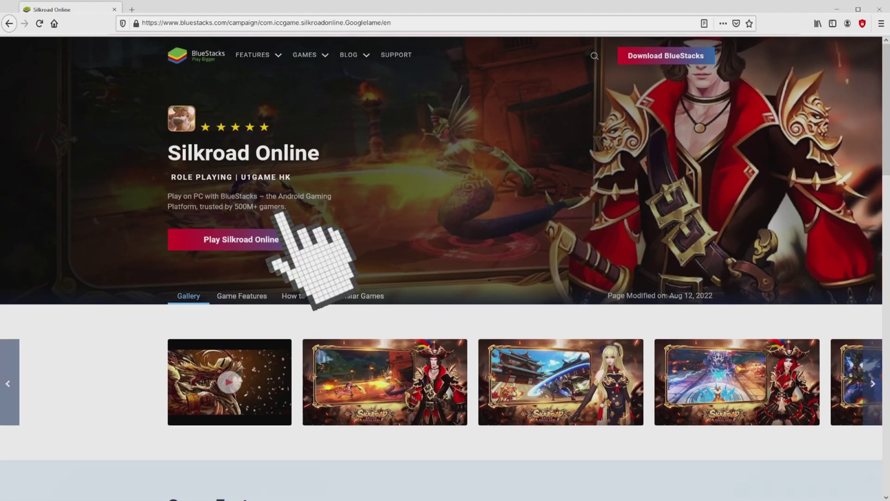
{"action": "left_click", "coordinate": [278, 239]}
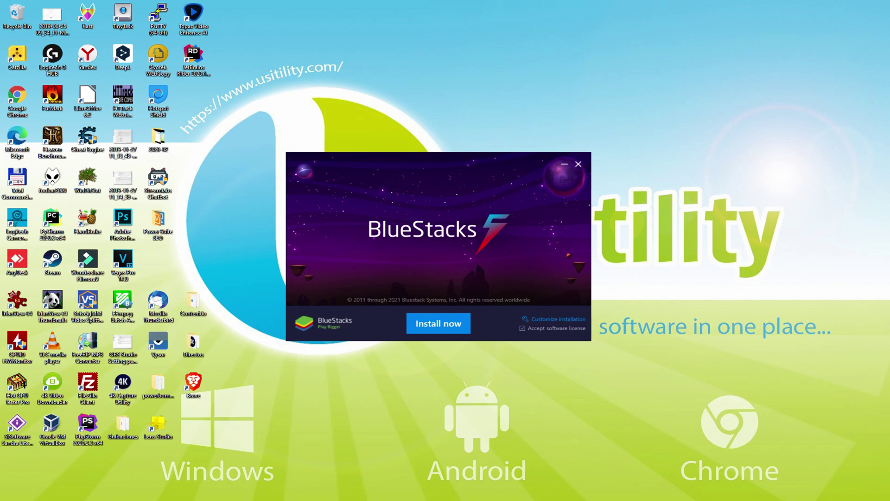
{"action": "left_click", "coordinate": [550, 319]}
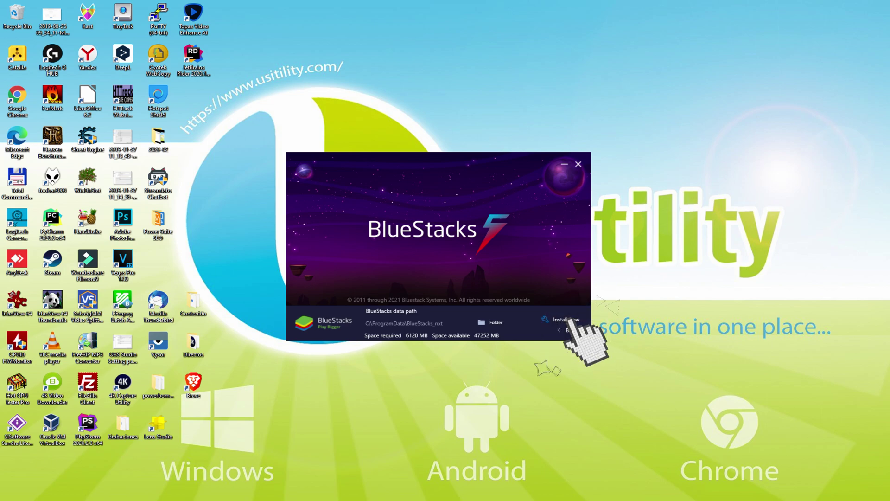
{"action": "left_click", "coordinate": [563, 330]}
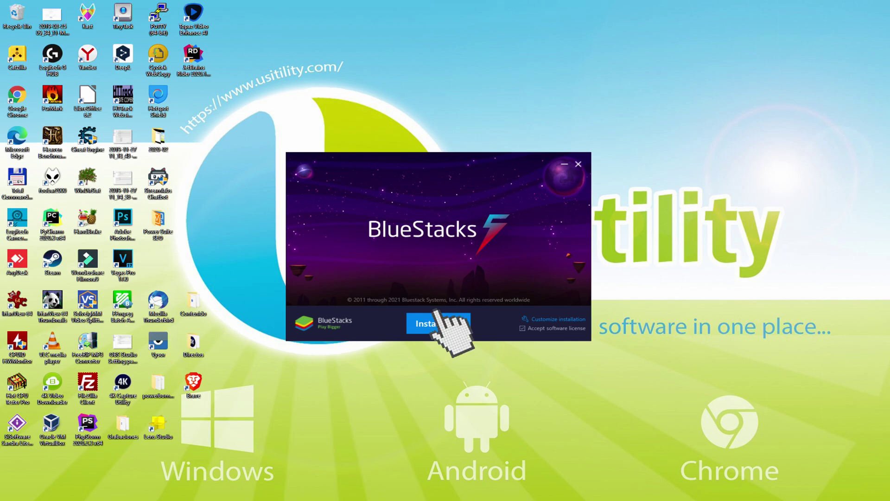
Start the BlueStacks installation with default settings using Install now.
{"action": "left_click", "coordinate": [439, 322]}
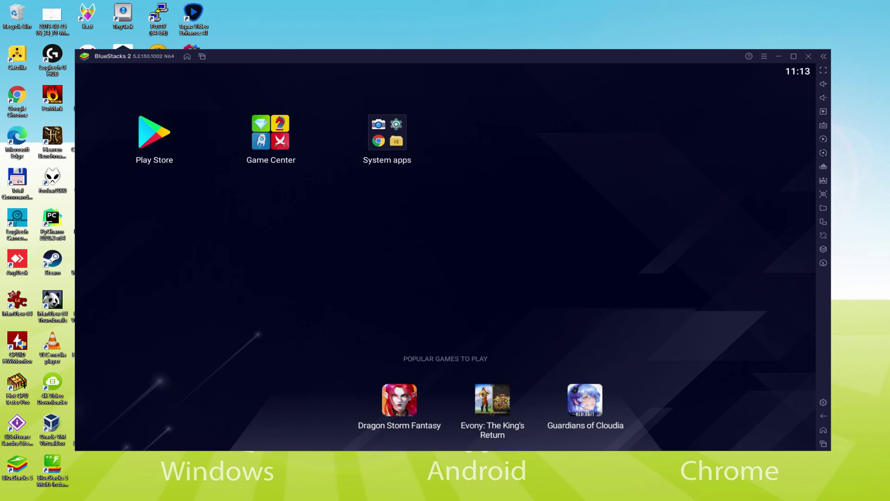
Sign in to Google Play, accept the terms, and turn off Google Drive backup.
{"action": "left_click", "coordinate": [157, 142]}
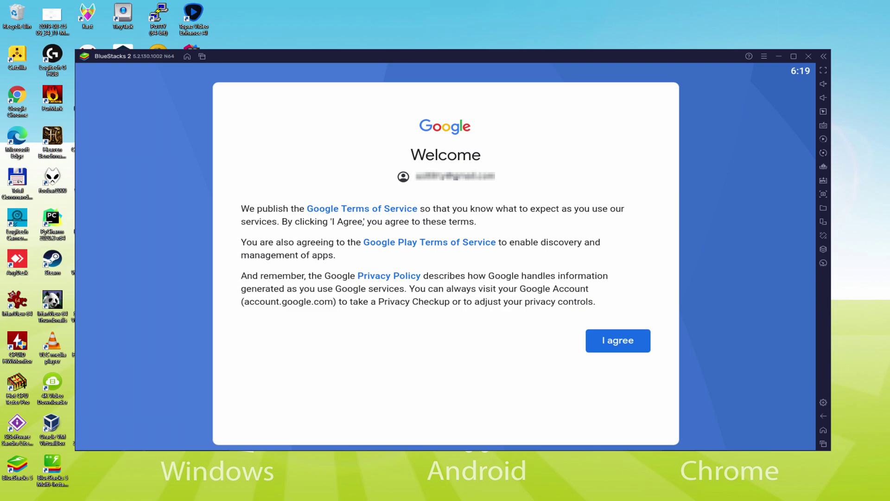
{"action": "left_click", "coordinate": [616, 342]}
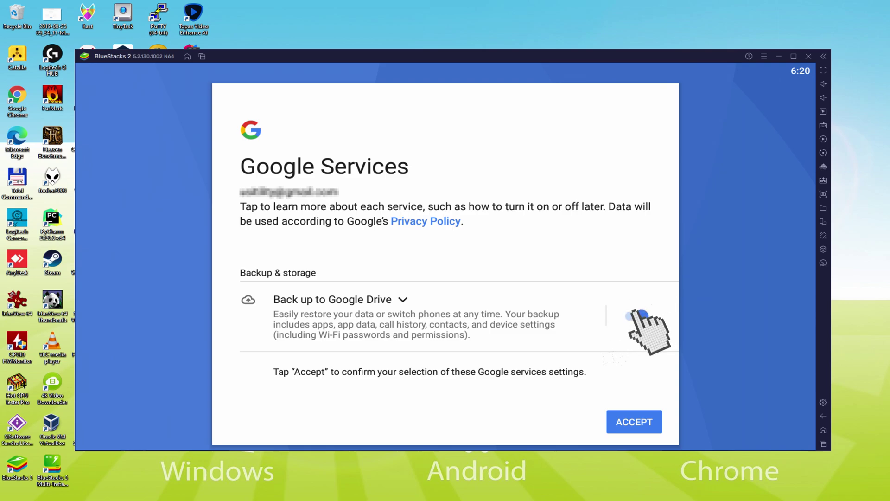
{"action": "left_click", "coordinate": [636, 316]}
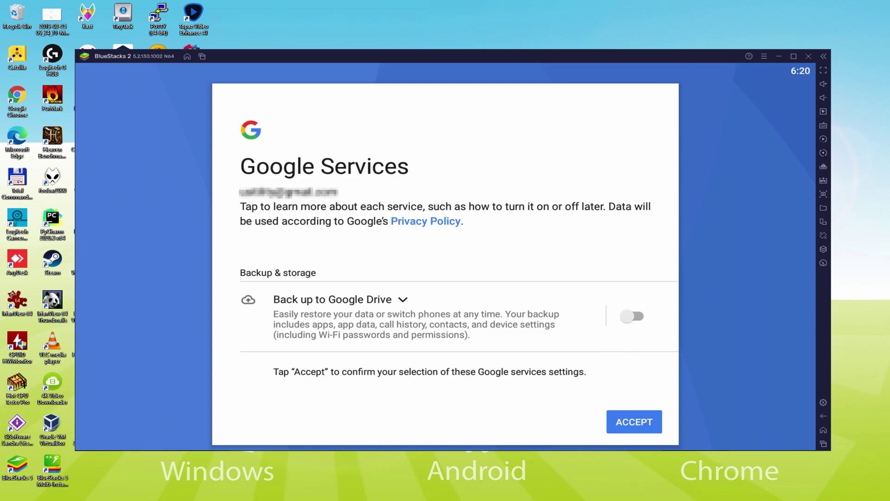
{"action": "left_click", "coordinate": [633, 419]}
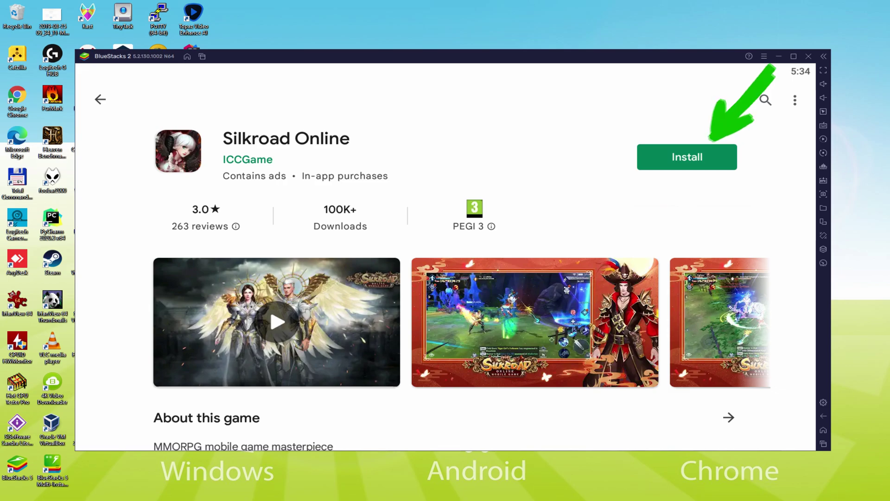
Install Silkroad Online from Google Play and return to the BlueStacks home screen.
{"action": "left_click", "coordinate": [686, 157]}
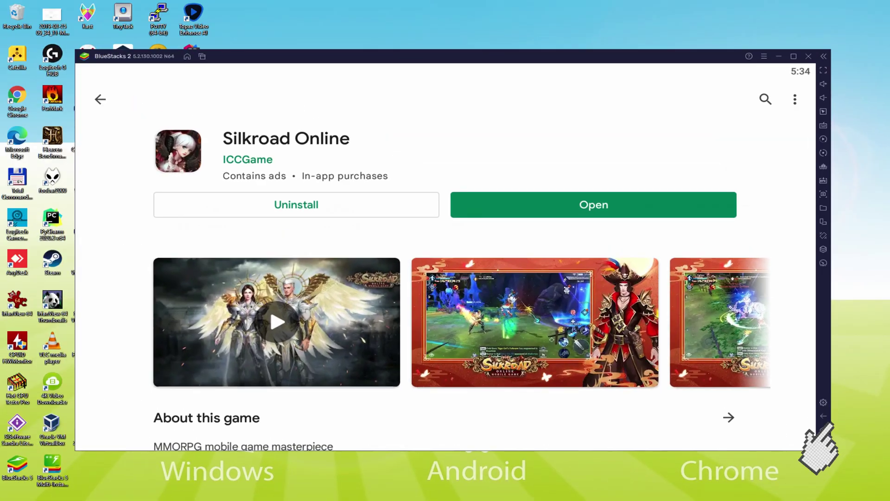
{"action": "left_click", "coordinate": [823, 429]}
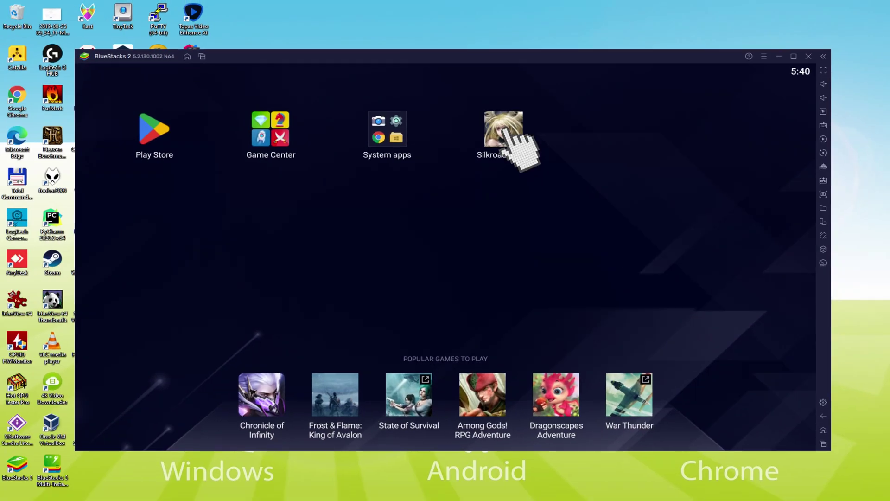
Launch Silkroad Online, preview the blue winged skin, and name the character 'Usitility'.
{"action": "left_click", "coordinate": [505, 132]}
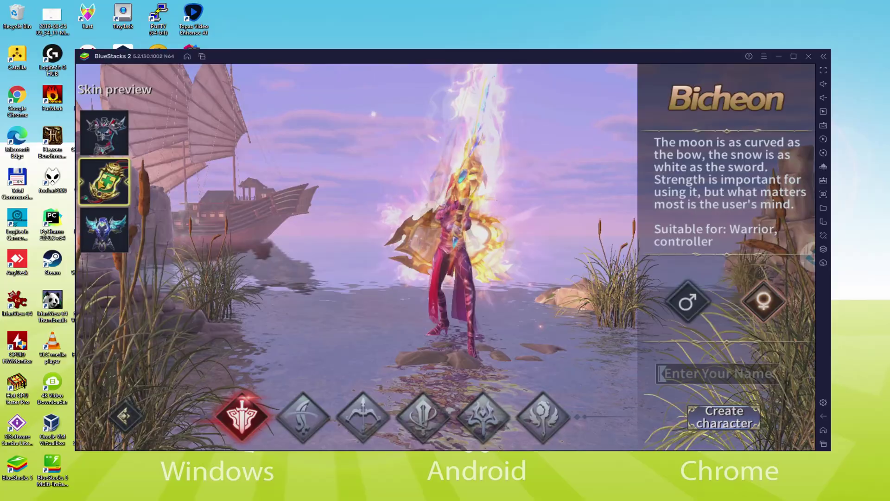
{"action": "left_click", "coordinate": [118, 233]}
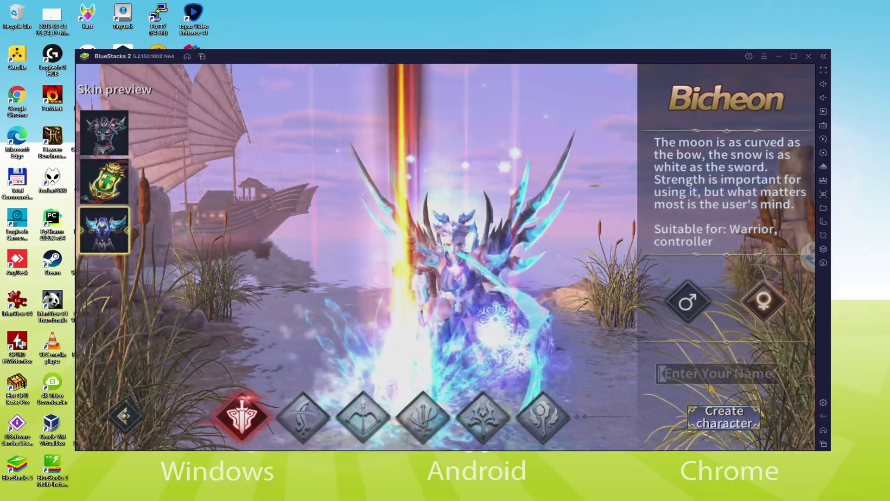
{"action": "left_click", "coordinate": [708, 378]}
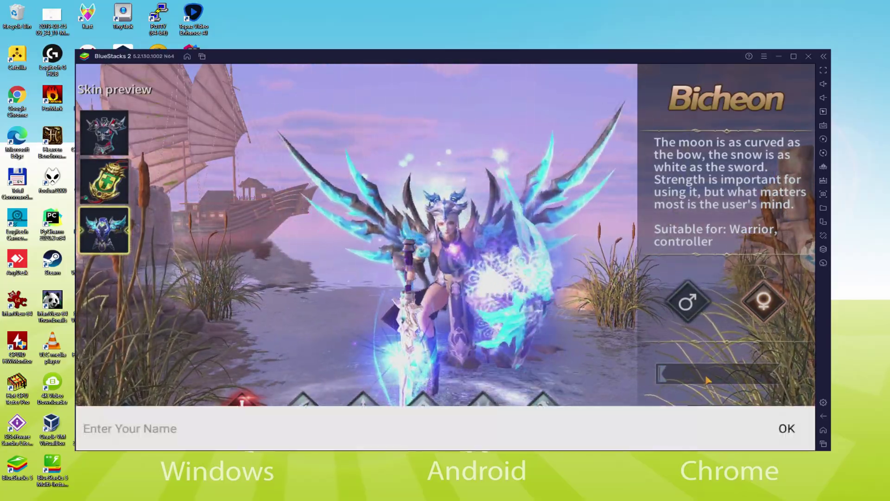
{"action": "type", "text": "Usitilit"}
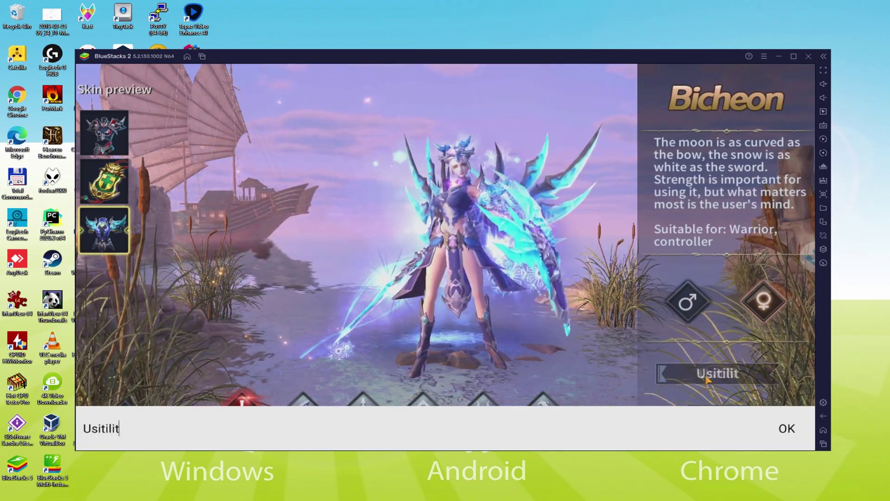
{"action": "type", "text": "y"}
{"action": "left_click", "coordinate": [788, 429]}
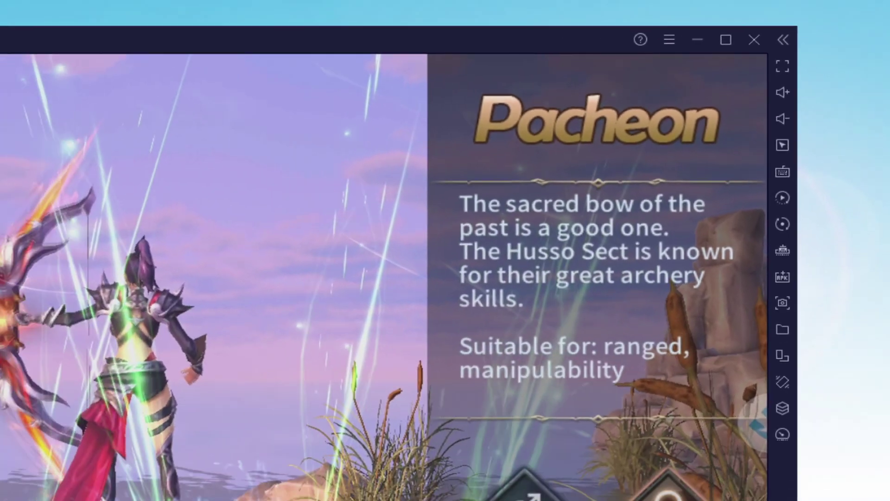
Preview the Warrior, Mage and Priest classes in turn.
{"action": "left_click", "coordinate": [424, 422]}
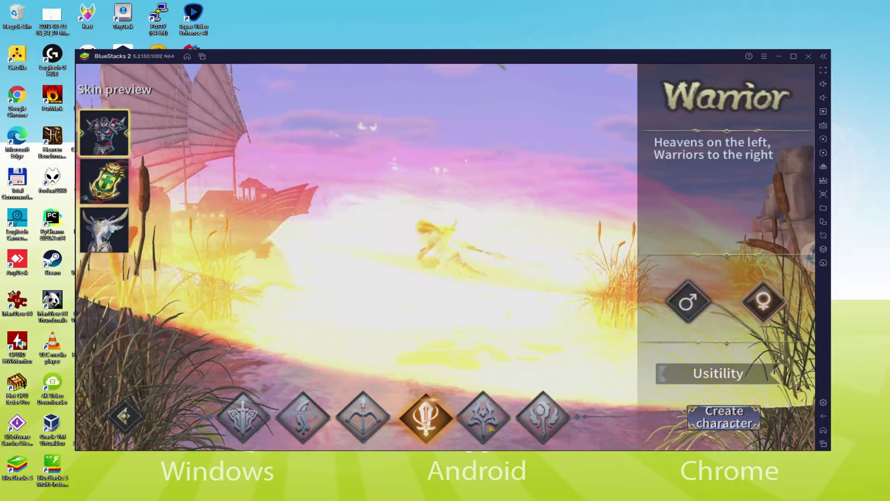
{"action": "left_click", "coordinate": [493, 428]}
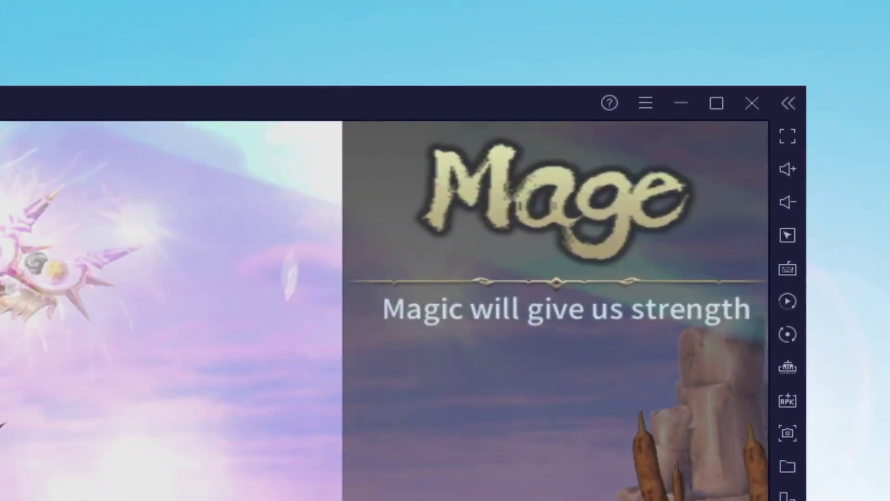
{"action": "left_click", "coordinate": [560, 420]}
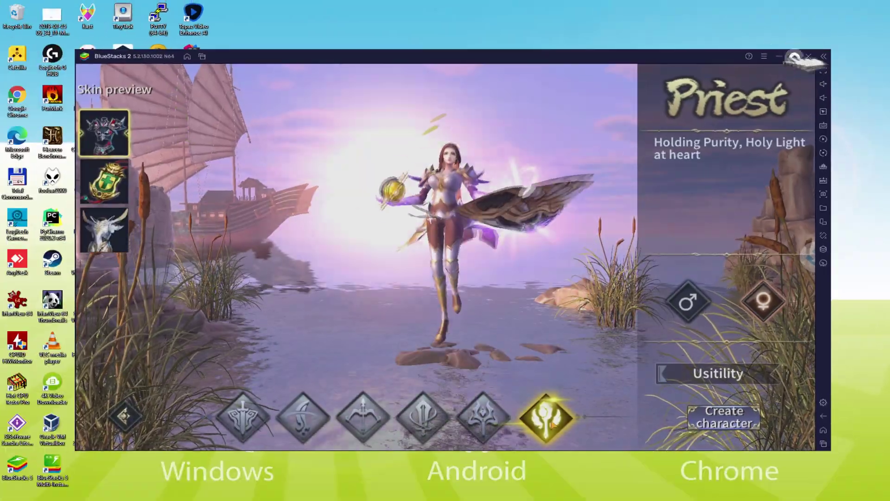
Select the bow-wielding Pacheon class and preview its third skin.
{"action": "left_click", "coordinate": [360, 459]}
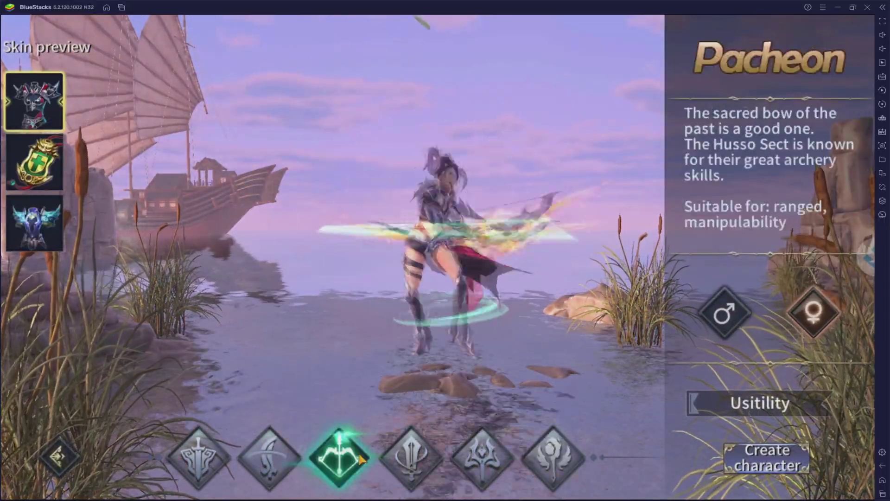
{"action": "left_click", "coordinate": [37, 232]}
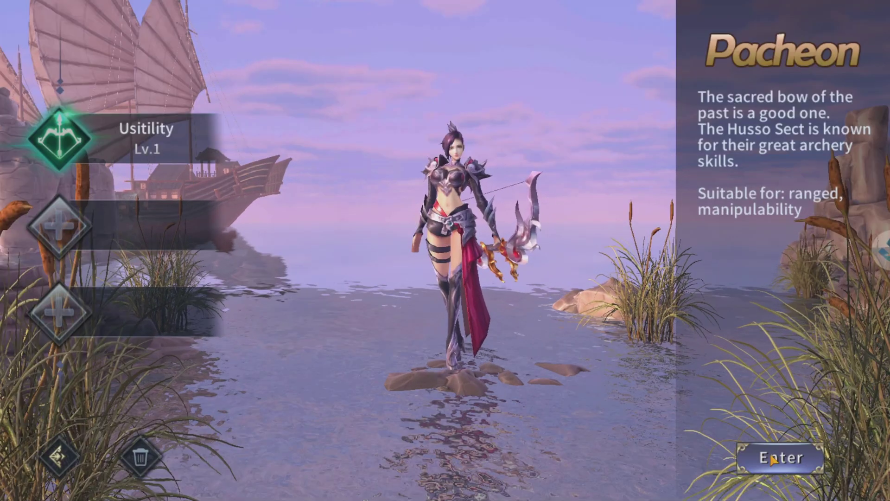
Create the archer, auto-path the opening quest, and finish Yojan's dialogue for 3000 coins.
{"action": "left_click", "coordinate": [718, 417]}
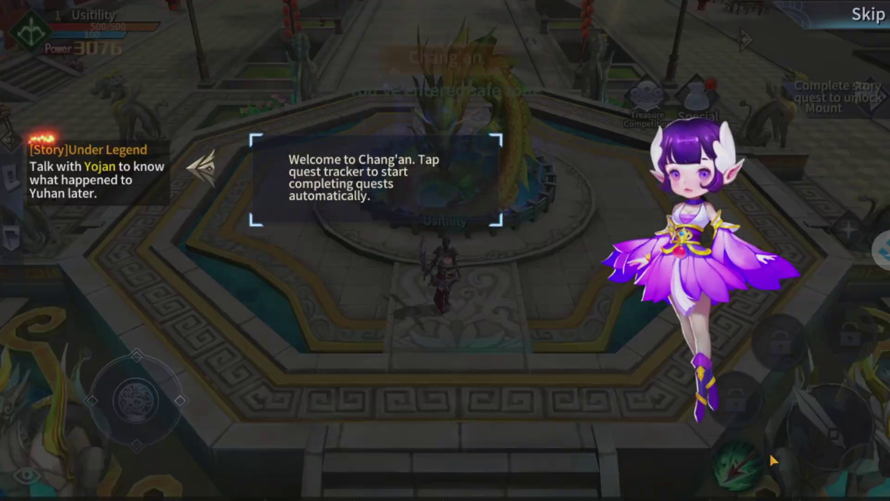
{"action": "left_click", "coordinate": [110, 188]}
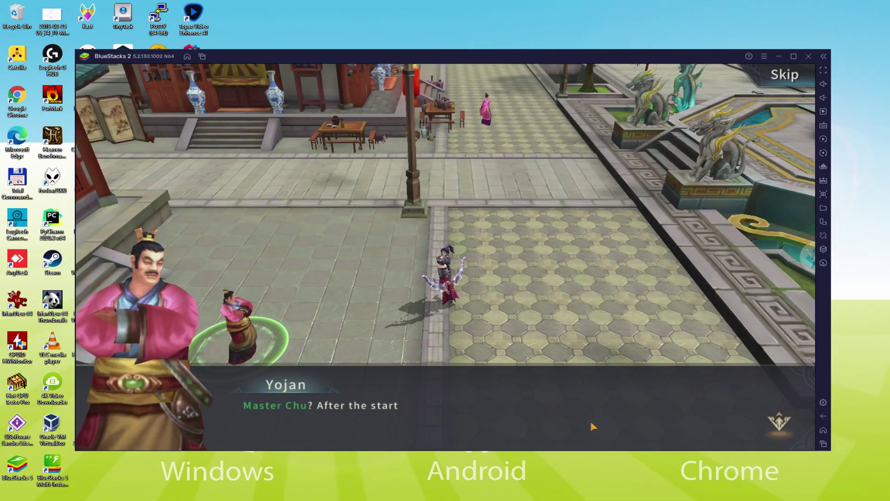
{"action": "left_click", "coordinate": [635, 419]}
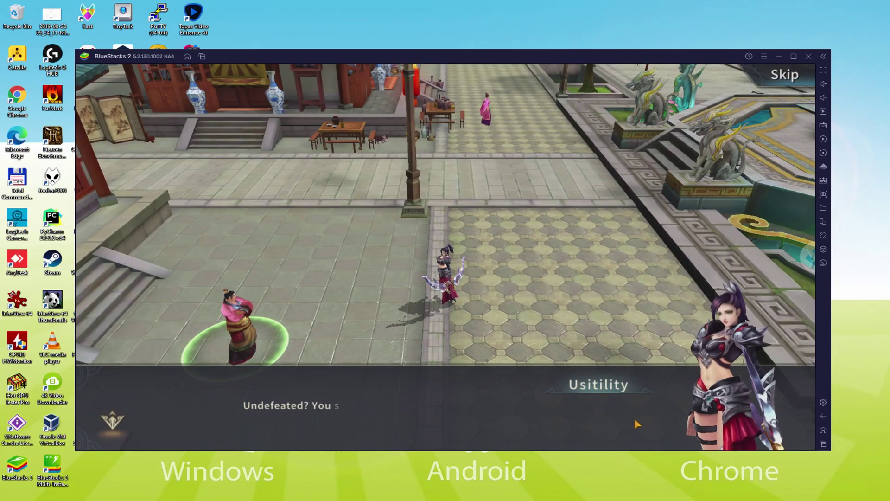
{"action": "left_click", "coordinate": [635, 419]}
{"action": "left_click", "coordinate": [635, 419]}
{"action": "left_click", "coordinate": [635, 418]}
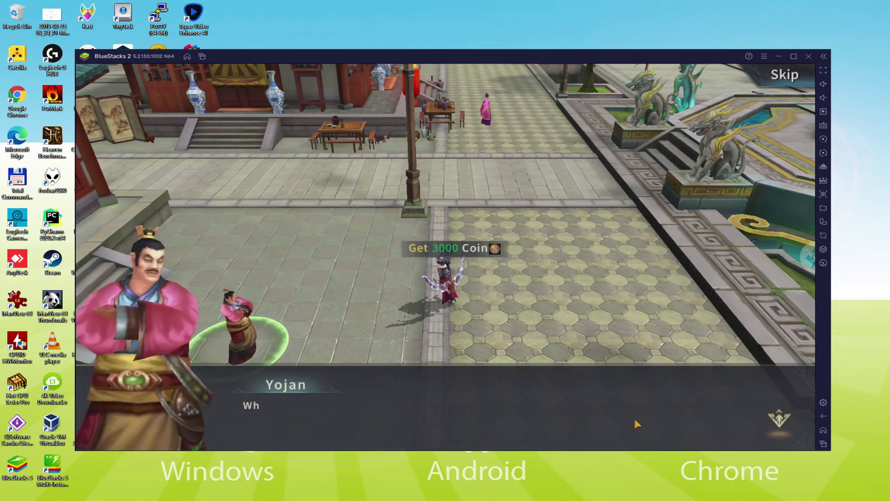
{"action": "left_click", "coordinate": [634, 418]}
{"action": "left_click", "coordinate": [634, 418]}
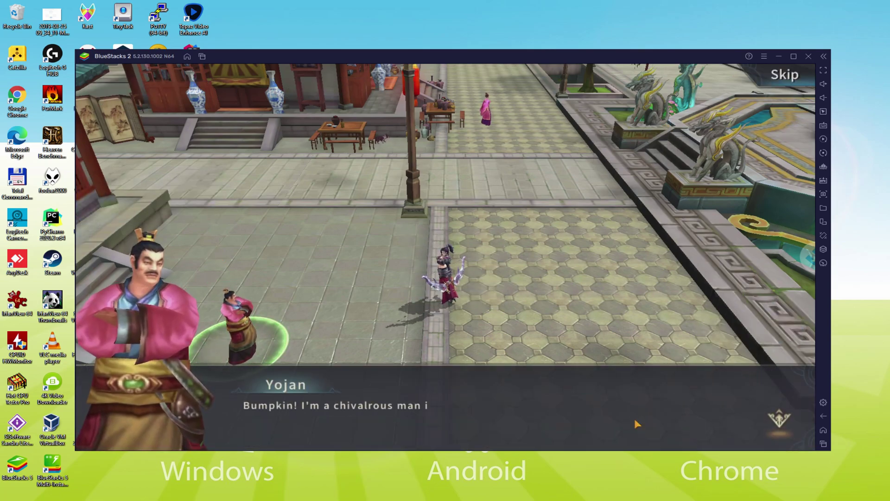
{"action": "left_click", "coordinate": [636, 423]}
{"action": "left_click", "coordinate": [636, 423]}
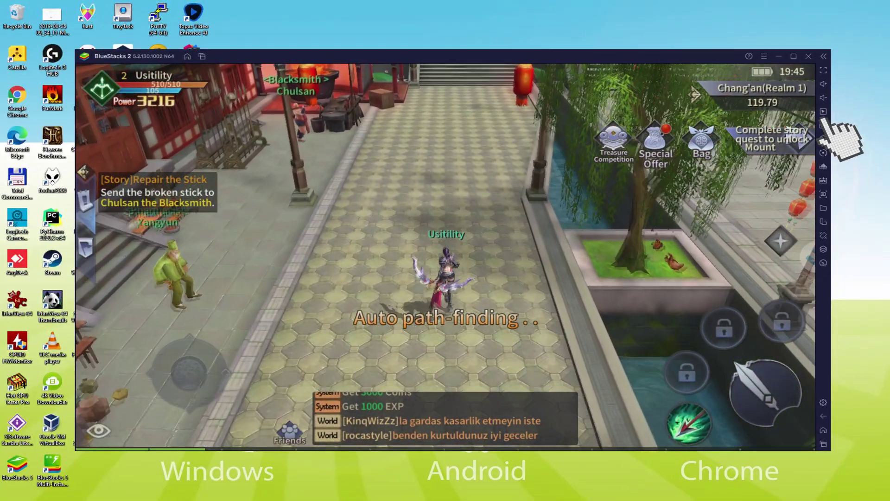
Open the BlueStacks Controls editor while auto path-finding completes the stick delivery.
{"action": "left_click", "coordinate": [819, 126]}
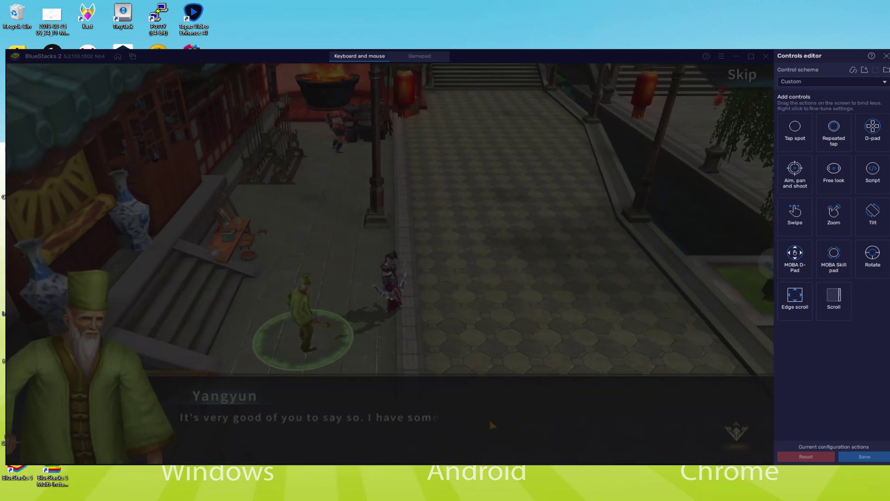
Close the Controls editor and set autoplay to use Life Pill (M) for HP and Focus Dew (M) for MP.
{"action": "left_click", "coordinate": [886, 56]}
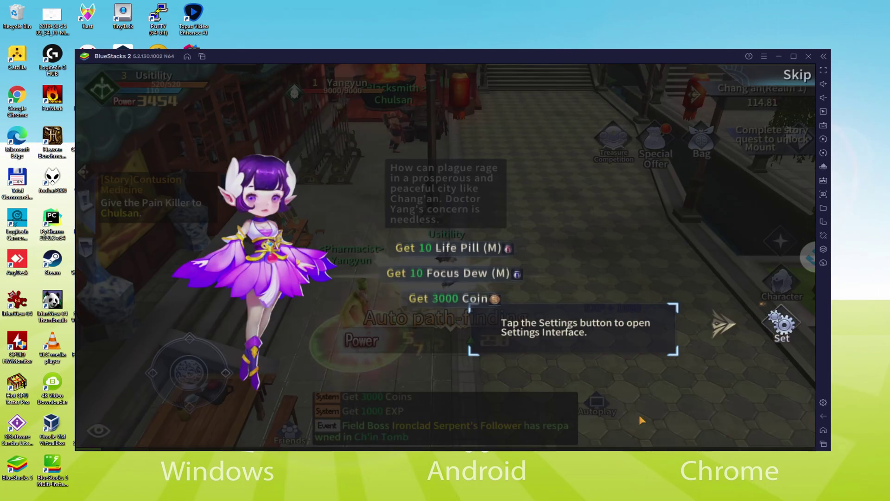
{"action": "left_click", "coordinate": [783, 325]}
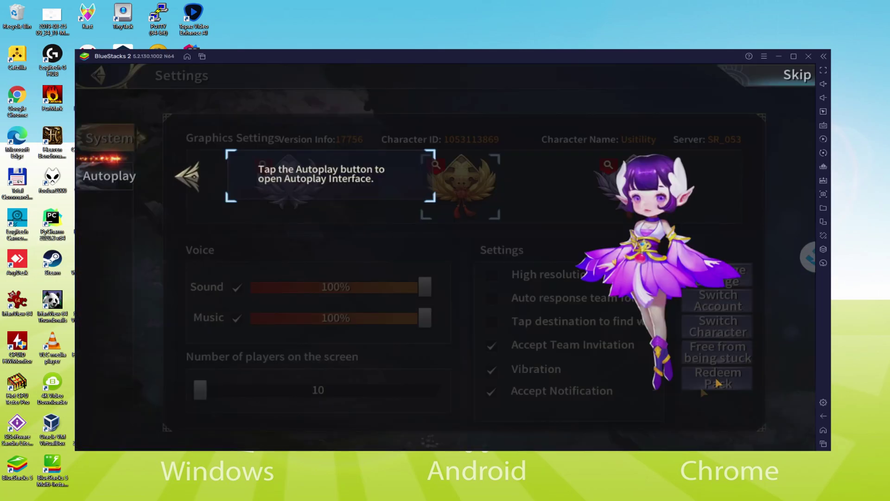
{"action": "left_click", "coordinate": [131, 178]}
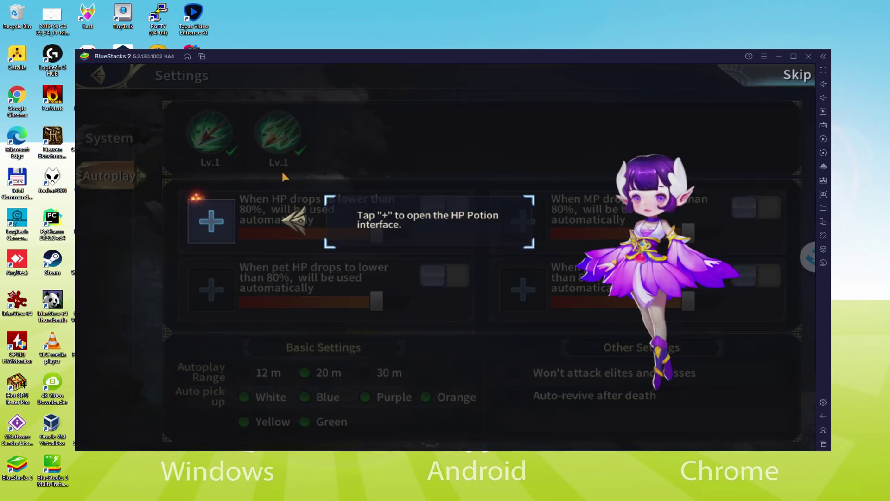
{"action": "left_click", "coordinate": [210, 223]}
{"action": "left_click", "coordinate": [485, 167]}
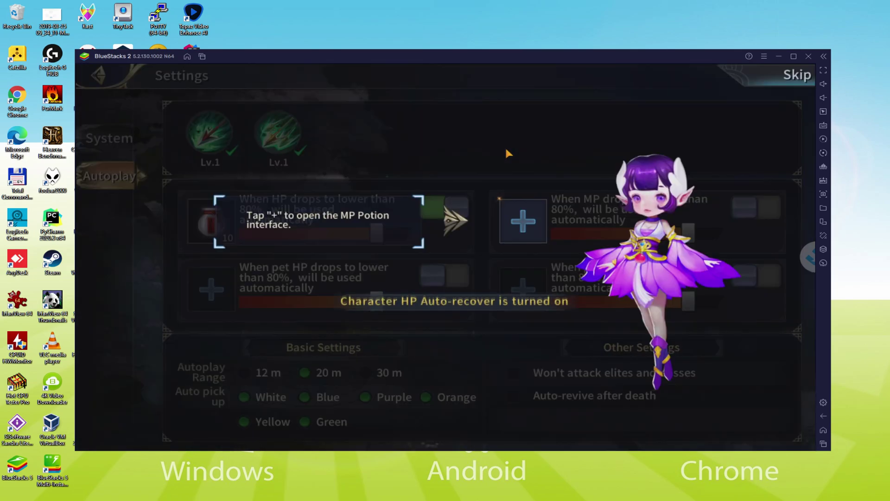
{"action": "left_click", "coordinate": [512, 225]}
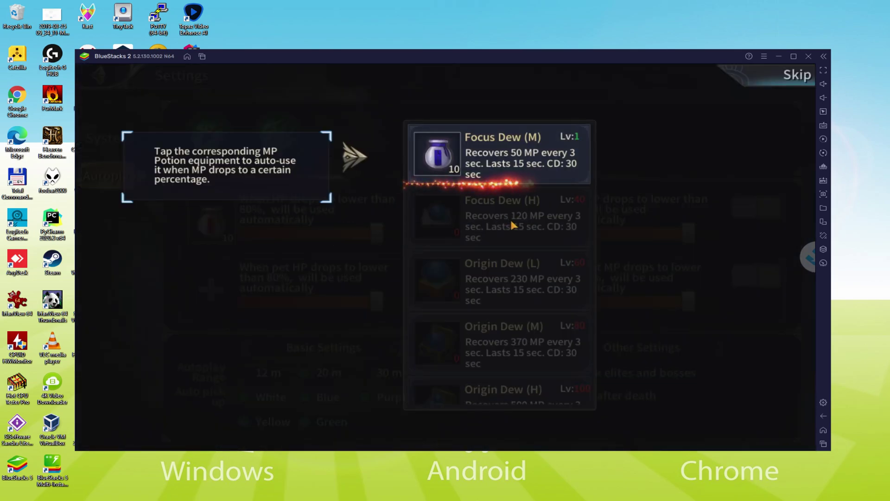
{"action": "left_click", "coordinate": [482, 153]}
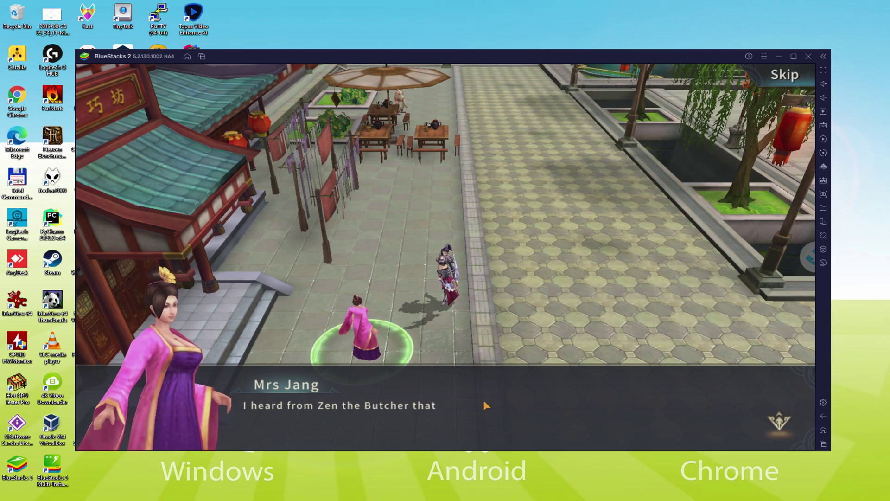
Complete the dialogues with Mrs Jang and Machun to receive the Evil Monsters quest.
{"action": "left_click", "coordinate": [483, 404]}
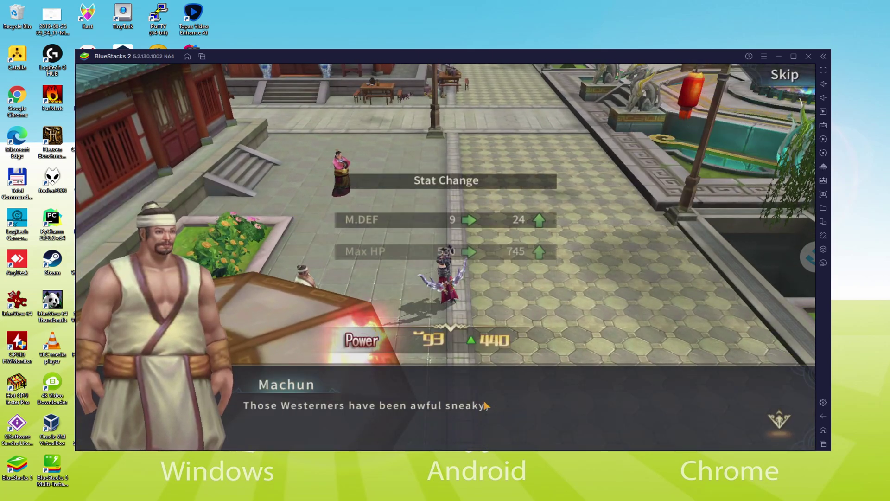
{"action": "left_click", "coordinate": [485, 405]}
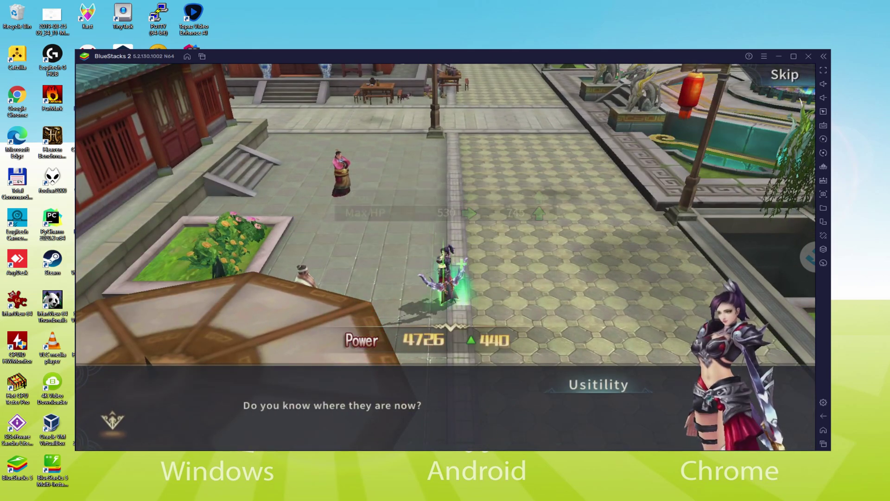
{"action": "left_click", "coordinate": [477, 428]}
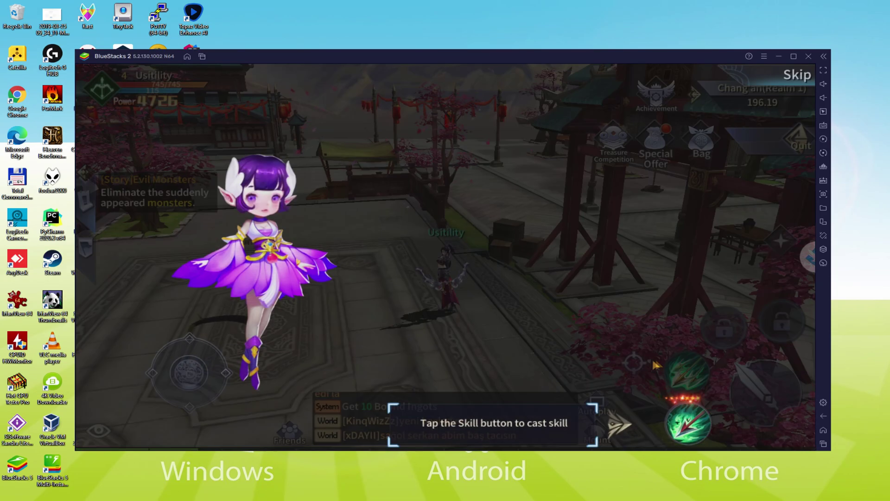
Cast the archer's attack skill, then turn on Autoplay to fight monsters automatically.
{"action": "left_click", "coordinate": [688, 425]}
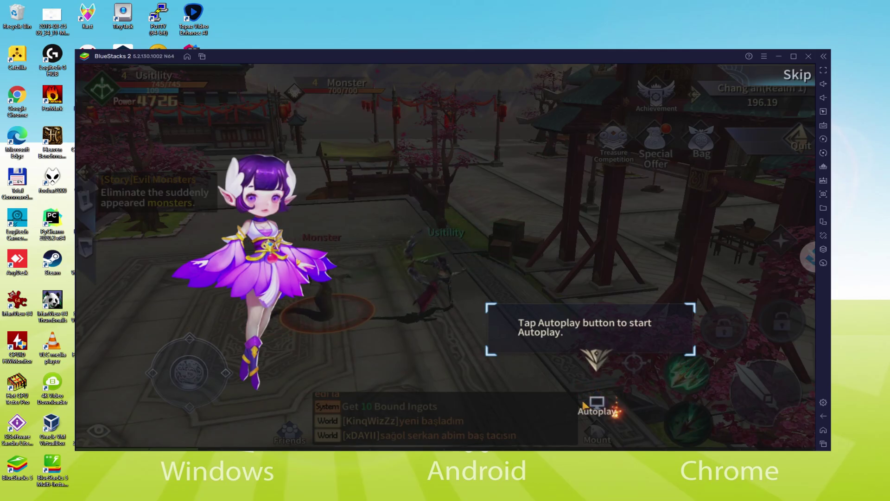
{"action": "left_click", "coordinate": [594, 406]}
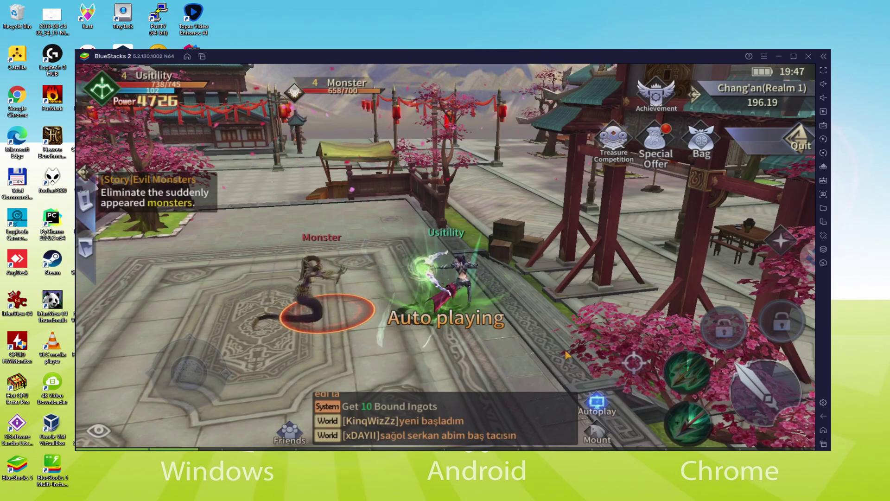